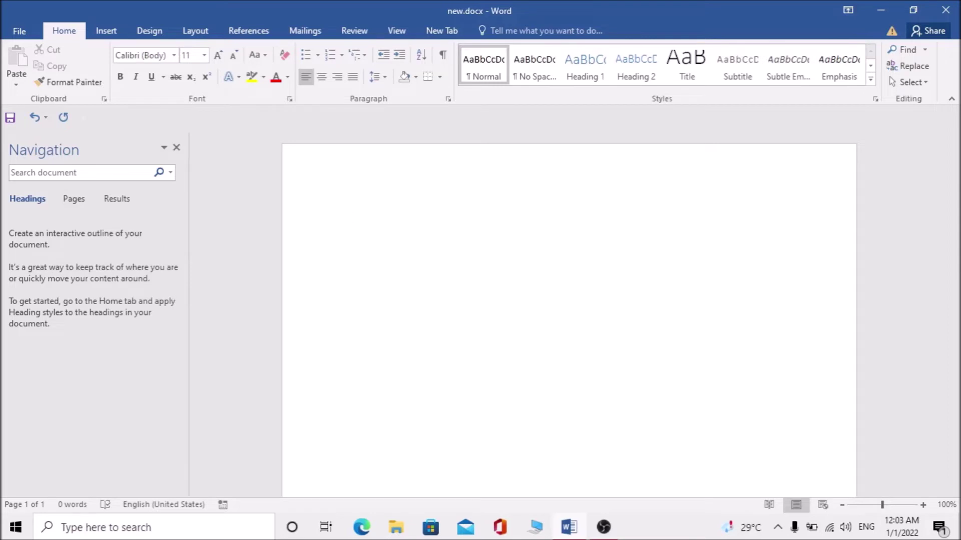
# Open the Insert Hyperlink dialog with Ctrl+K in the empty new.docx
pyautogui.hotkey('ctrl', 'k')
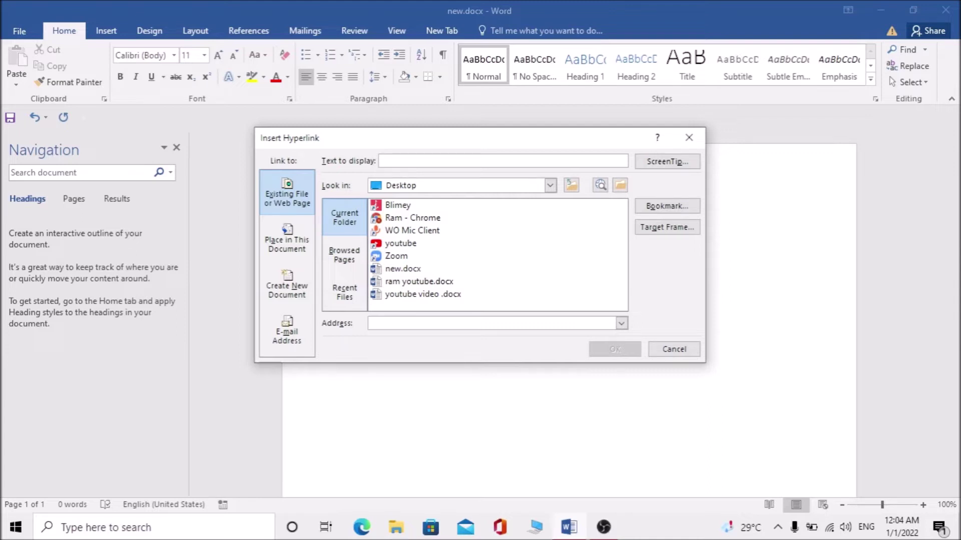
# Enter 'video' as the link's display text and set the Look in location to drive E:
pyautogui.write('video')
pyautogui.press('Tab')
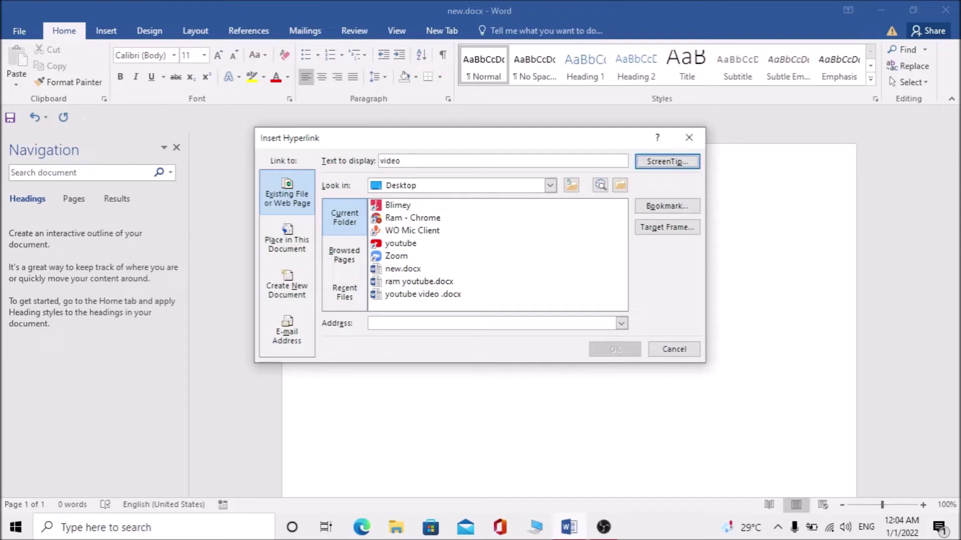
pyautogui.press('Tab')
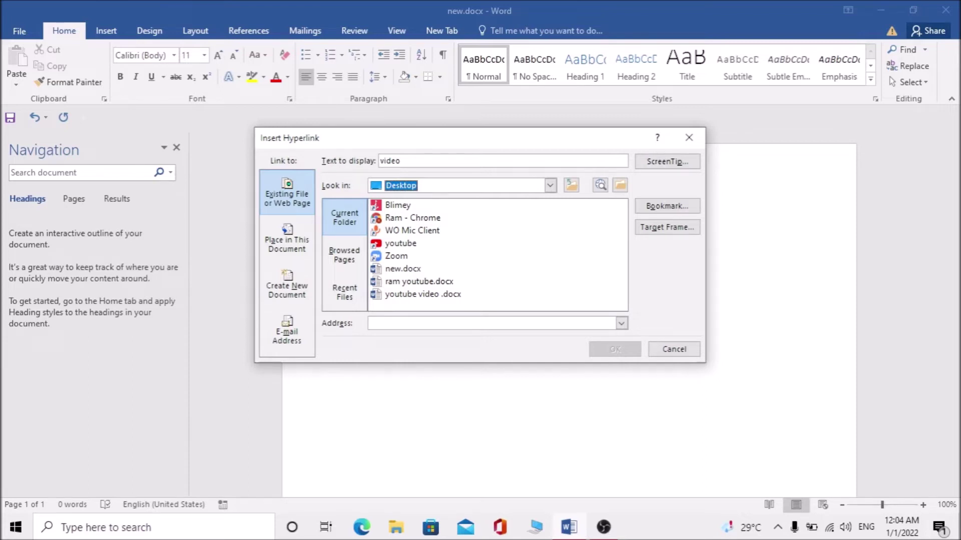
pyautogui.hotkey('alt', 'Down')
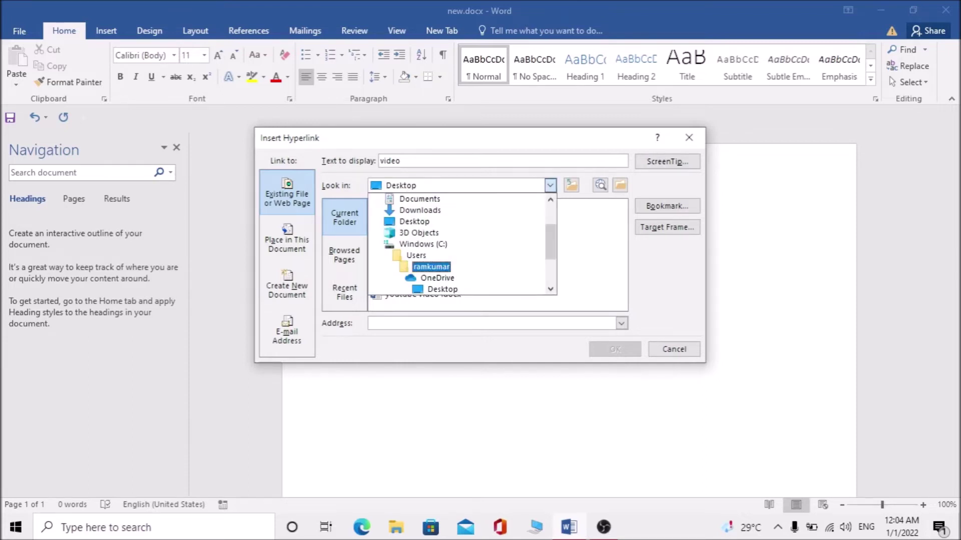
pyautogui.press('Down')
pyautogui.press('Down')
pyautogui.press('Down')
pyautogui.press('Down')
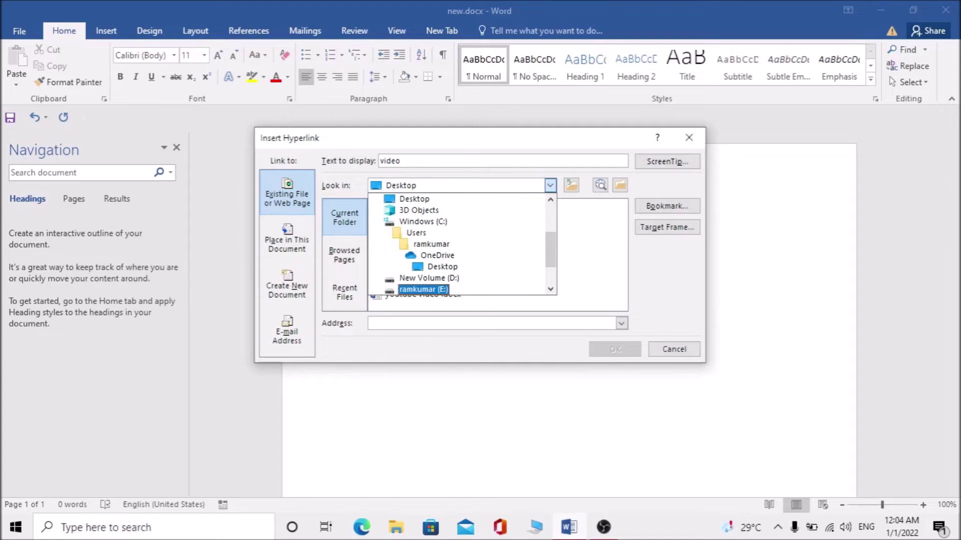
pyautogui.press('Return')
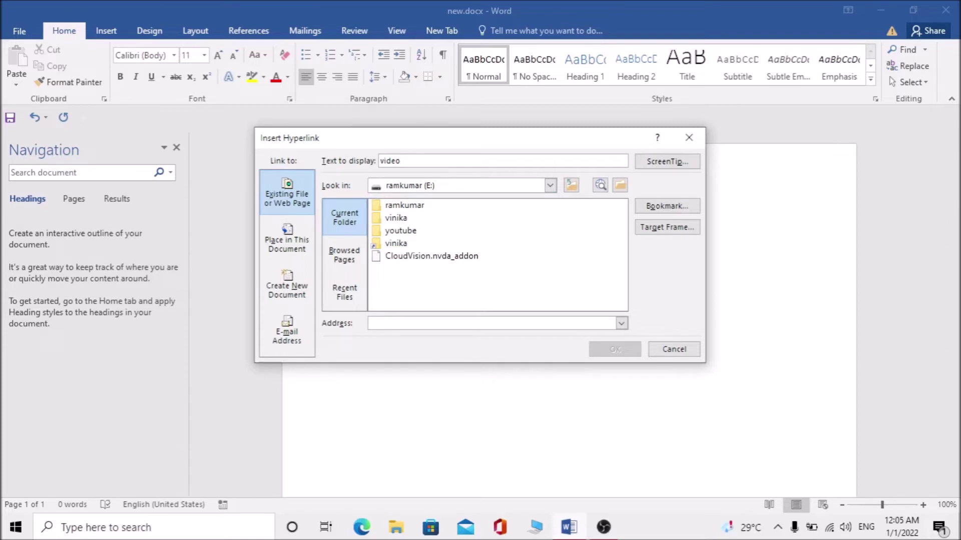
# Open the youtube folder on E:, pick indro 2.mp4 and insert the 'video' hyperlink
pyautogui.click(404, 205)
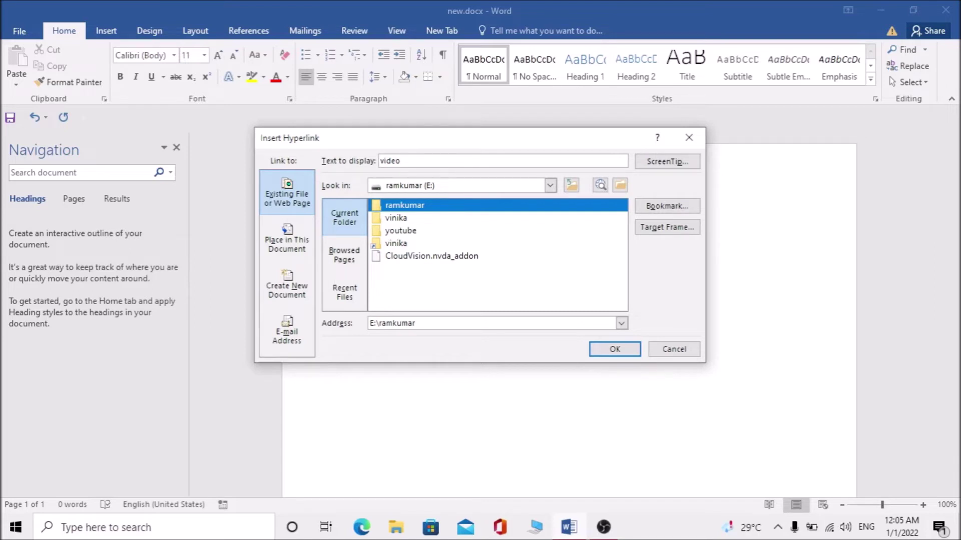
pyautogui.click(396, 217)
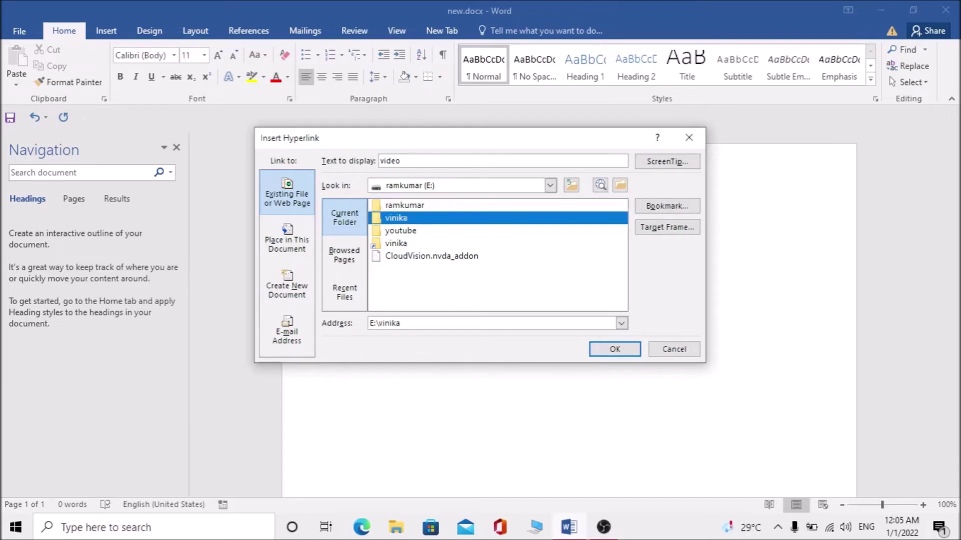
pyautogui.click(404, 205)
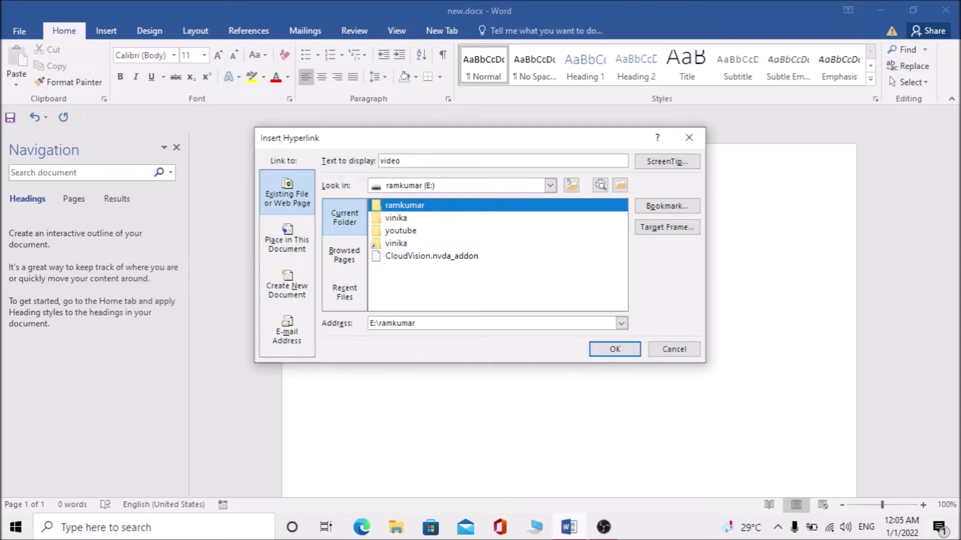
pyautogui.press('Down')
pyautogui.press('Down')
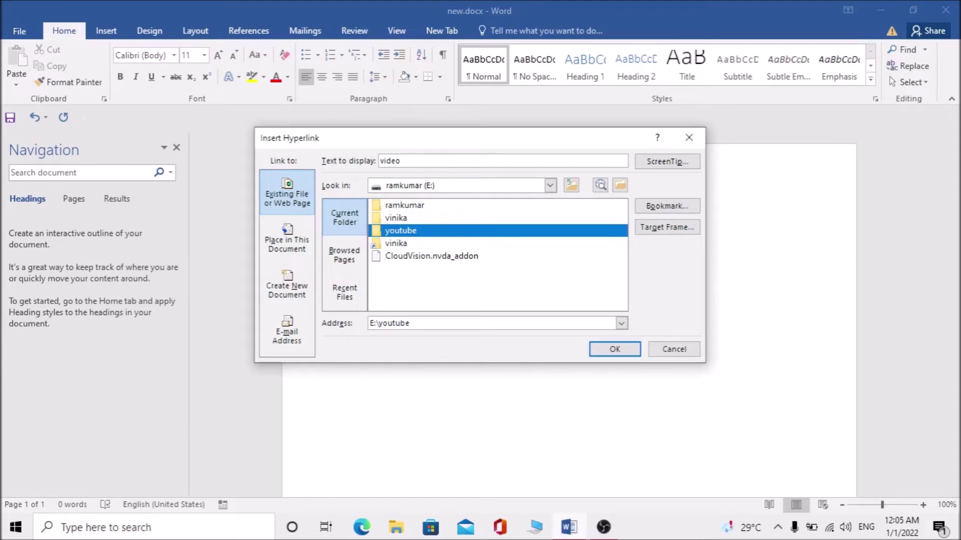
pyautogui.press('Return')
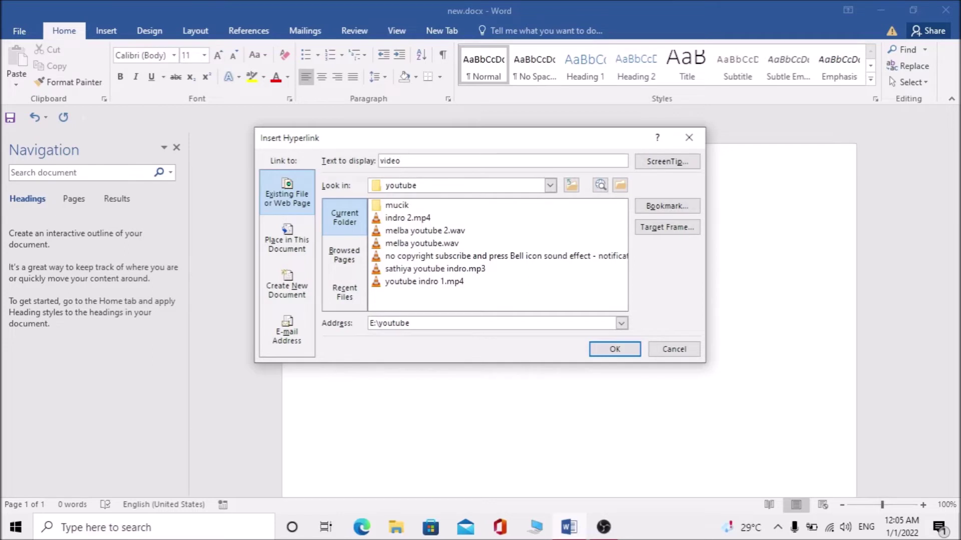
pyautogui.click(397, 205)
pyautogui.click(408, 218)
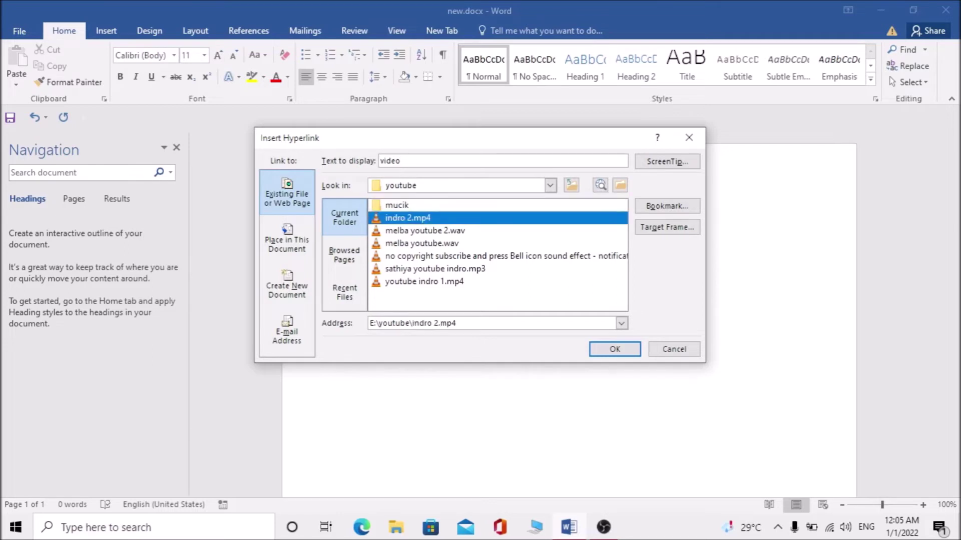
pyautogui.click(397, 205)
pyautogui.click(408, 218)
pyautogui.press('Return')
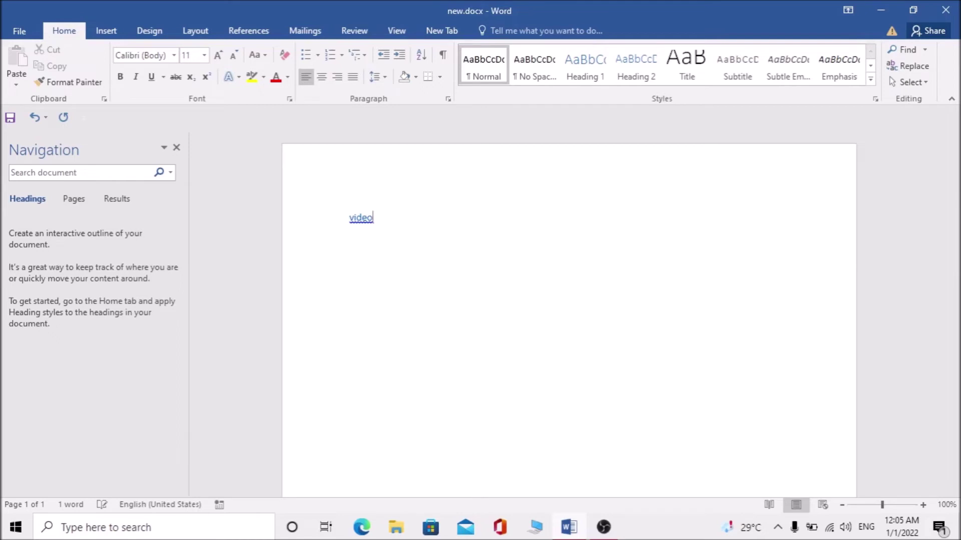
# Add an empty line below the link and place the cursor at the video link's start
pyautogui.press('Return')
pyautogui.click(349, 218)
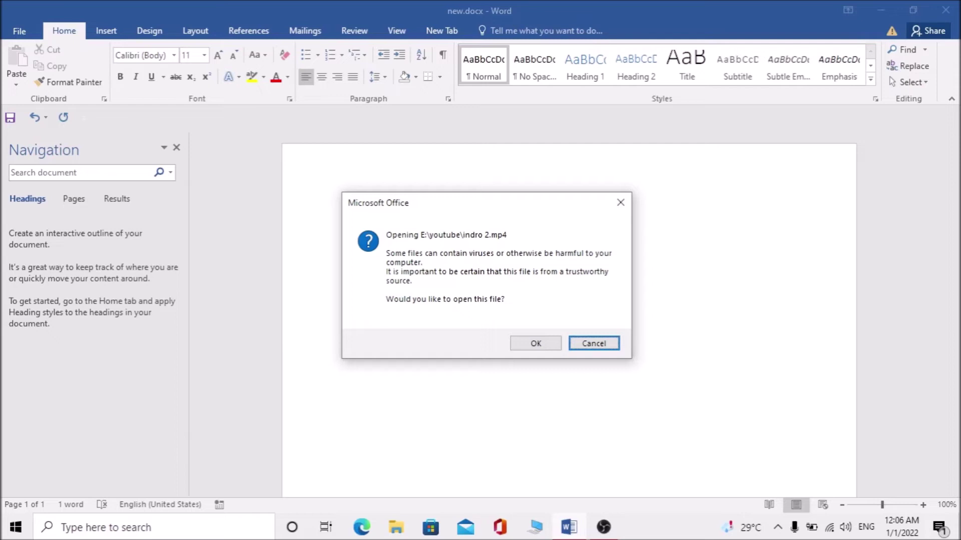
# Approve the security prompt so indro 2.mp4 opens from the video link
pyautogui.press('Left')
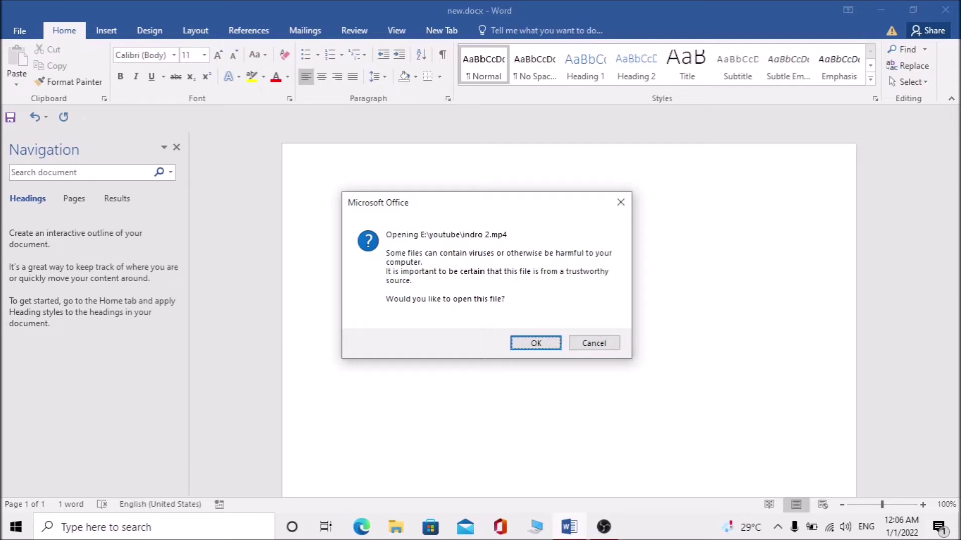
pyautogui.press('Return')
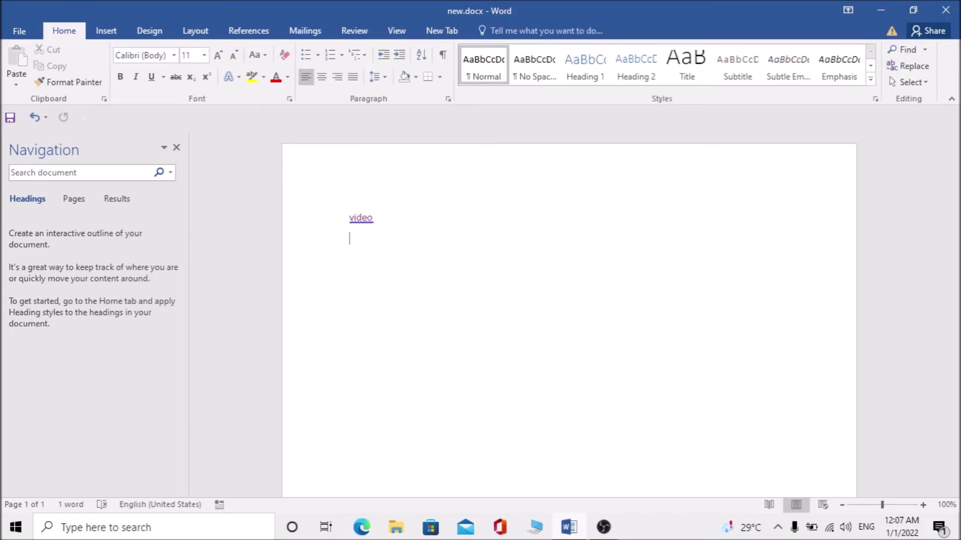
pyautogui.click(349, 217)
pyautogui.write('k')
pyautogui.press('BackSpace')
pyautogui.hotkey('ctrl', 'k')
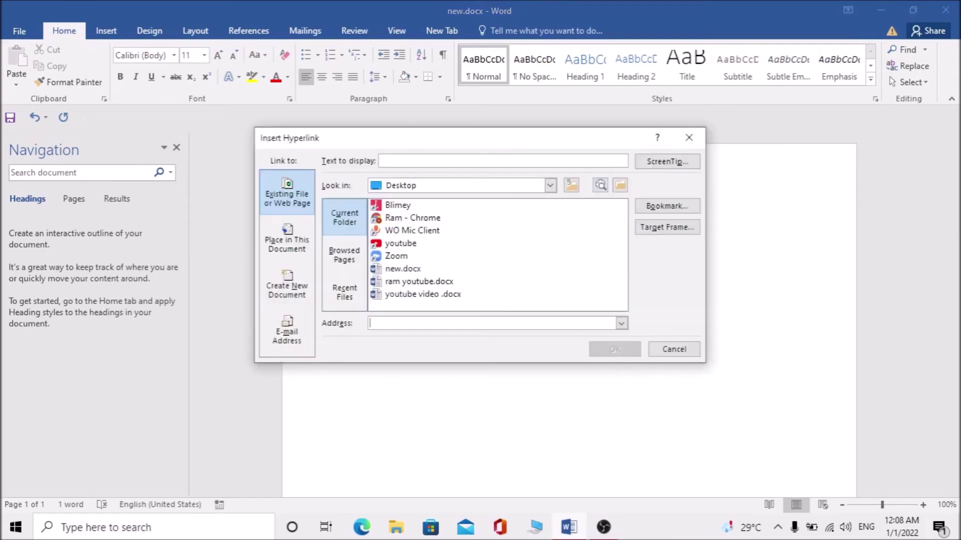
pyautogui.write('www')
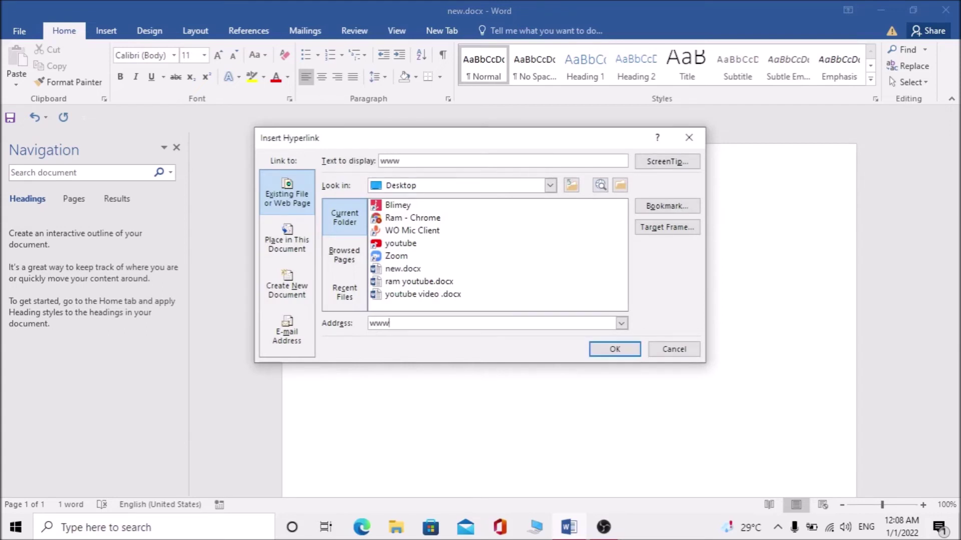
pyautogui.write('.goo')
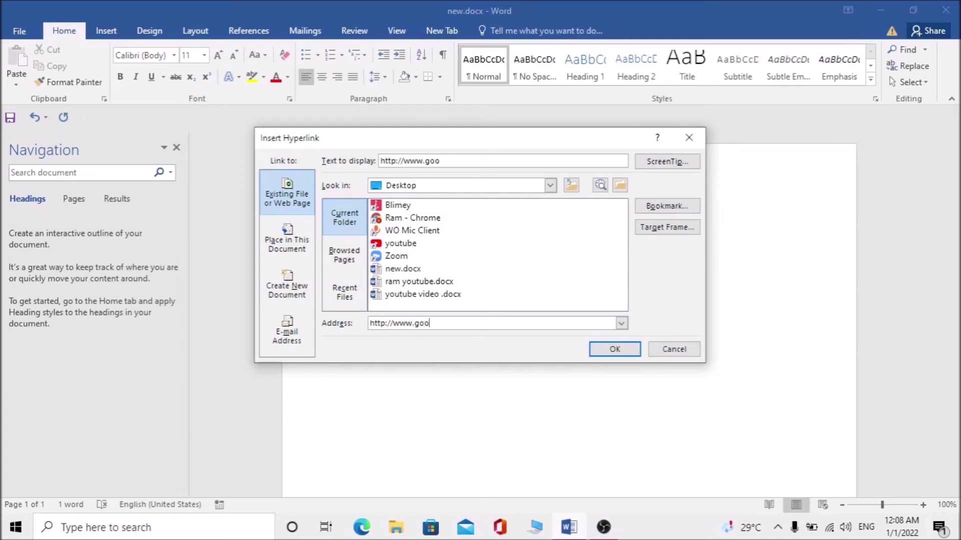
pyautogui.write('gle.com')
pyautogui.press('Tab')
pyautogui.press('Tab')
pyautogui.press('Tab')
pyautogui.hotkey('alt', 't')
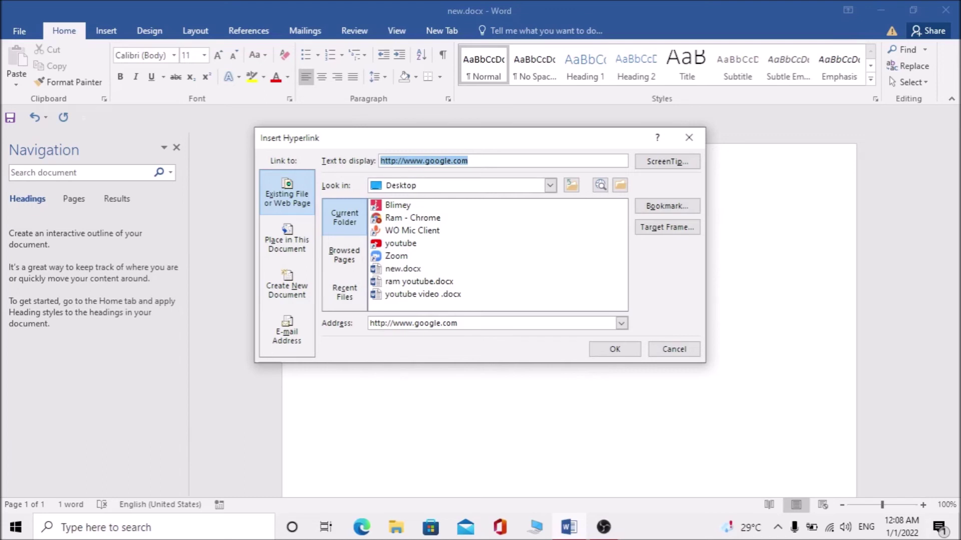
# Change the display text to 'google' and set the Look in location to Network
pyautogui.write('google')
pyautogui.press('Tab')
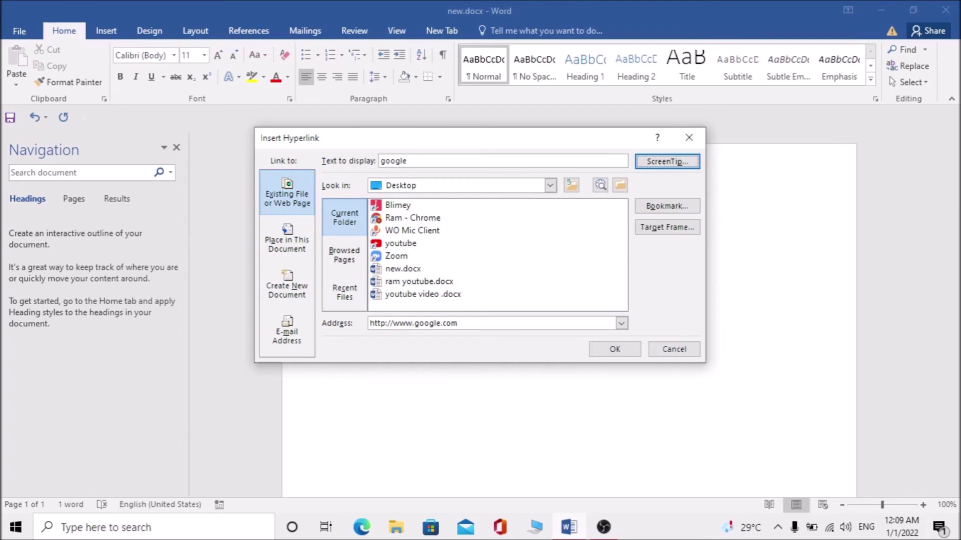
pyautogui.press('Tab')
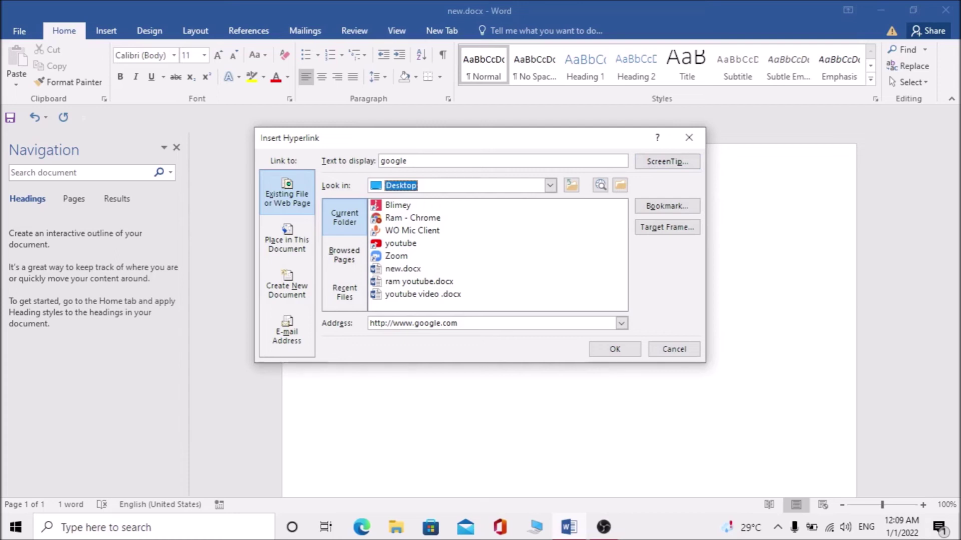
pyautogui.hotkey('alt', 'Down')
pyautogui.press('Down')
pyautogui.press('Down')
pyautogui.press('Down')
pyautogui.press('Down')
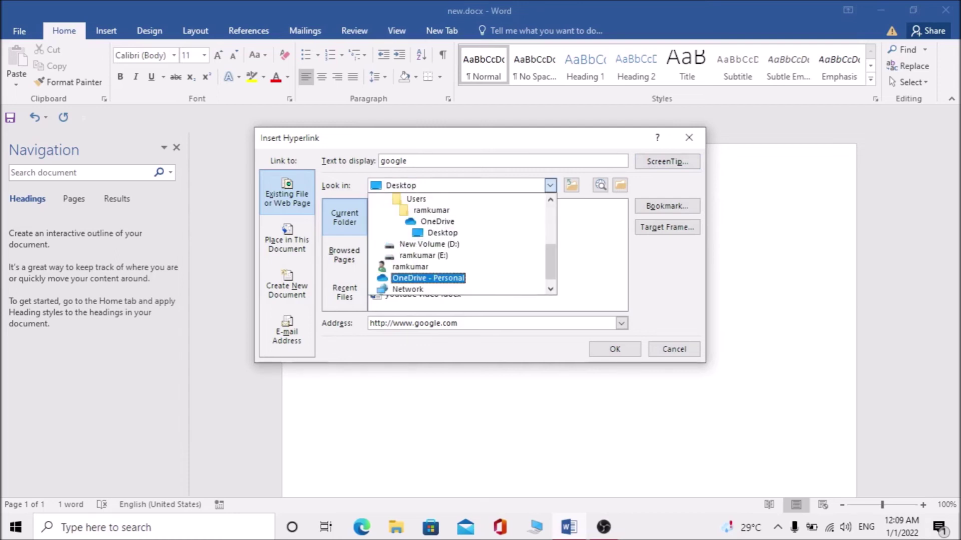
pyautogui.press('Down')
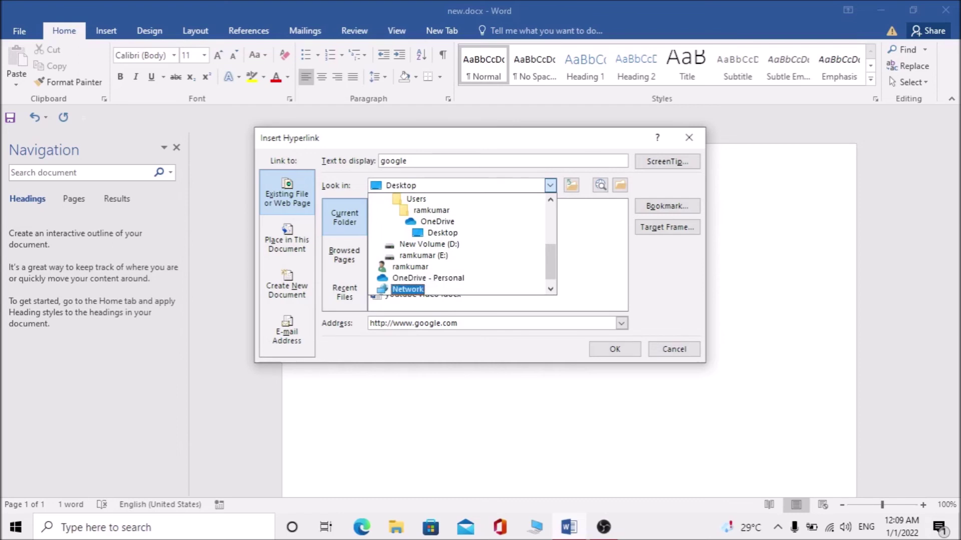
pyautogui.press('Return')
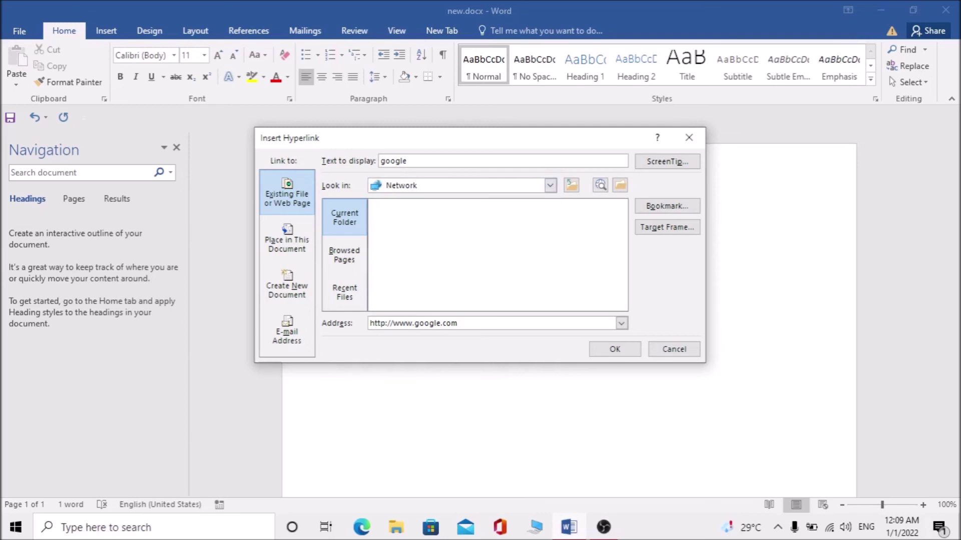